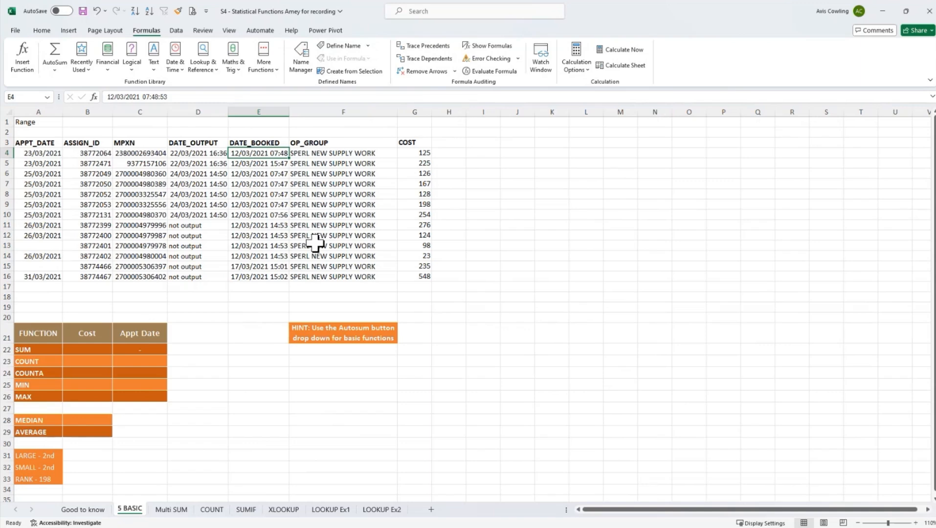
- Format the first DATE_BOOKED value in cell E4 as a Long Date
left_click(43, 31)
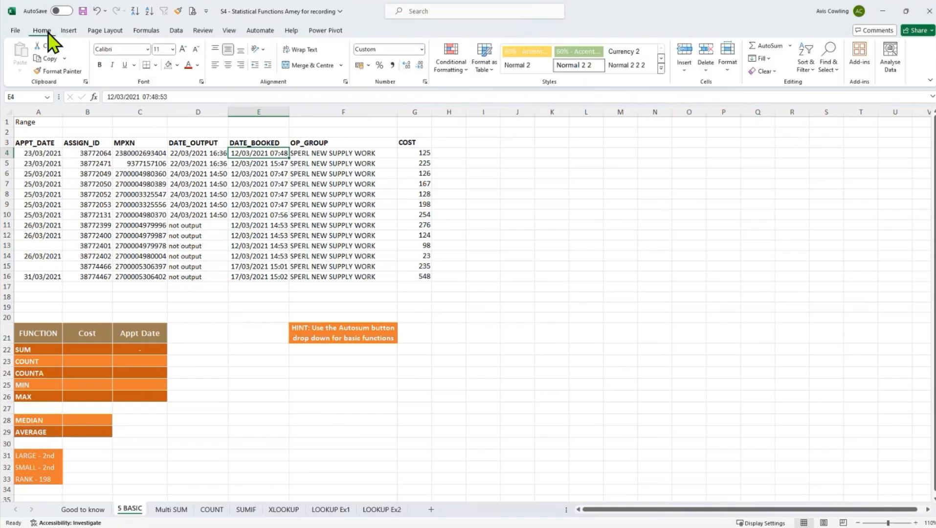
left_click(420, 49)
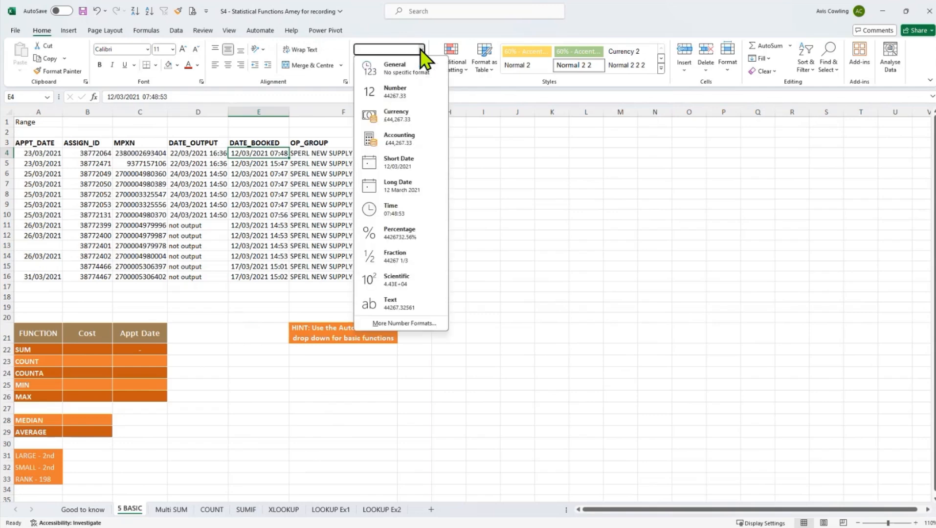
left_click(410, 191)
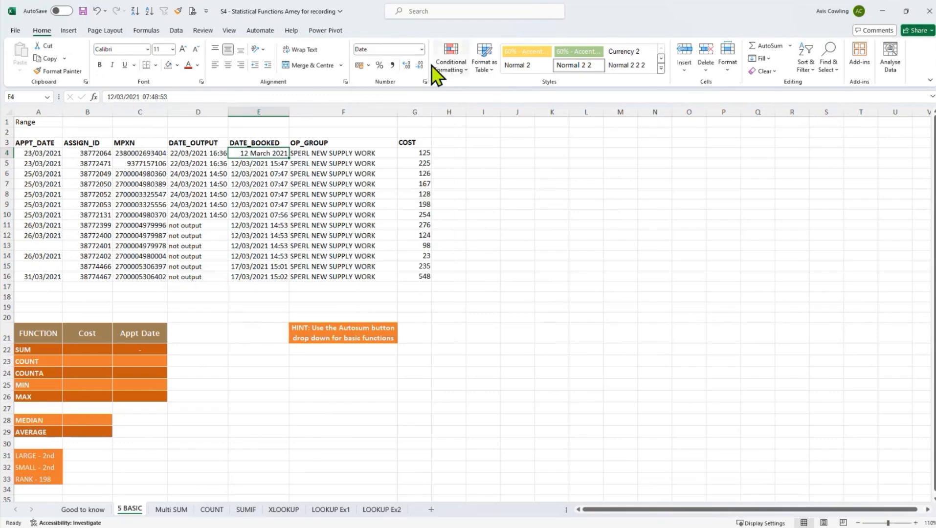
- Begin a custom number format for cell E4, replacing the start of the long-date code with ddd for a short weekday
left_click(422, 49)
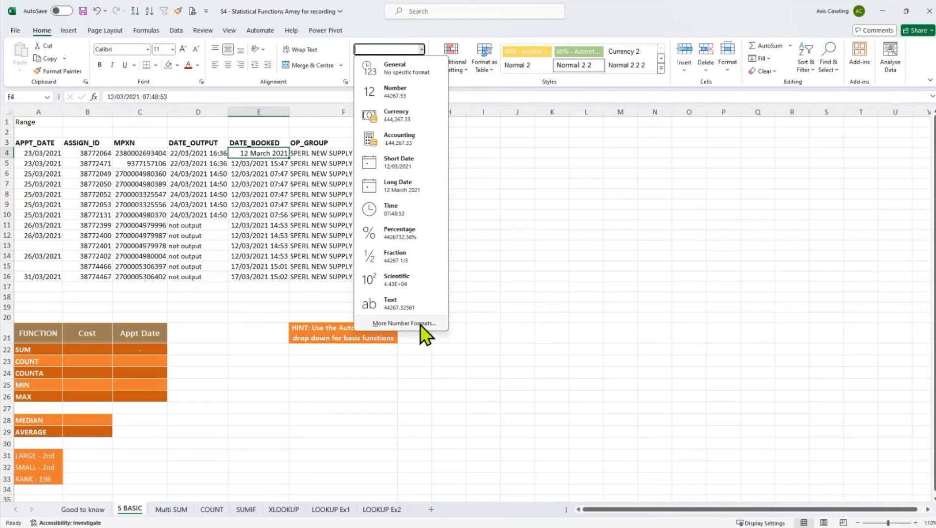
left_click(404, 324)
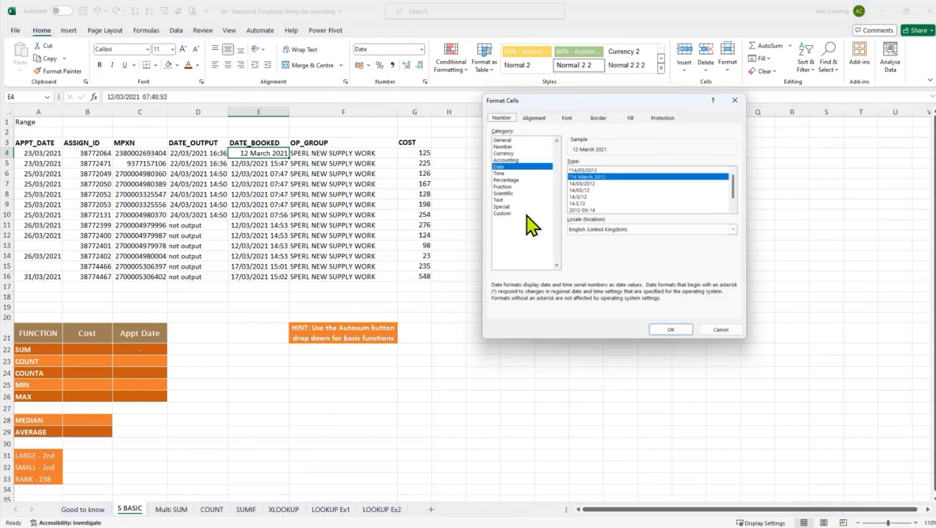
left_click(502, 214)
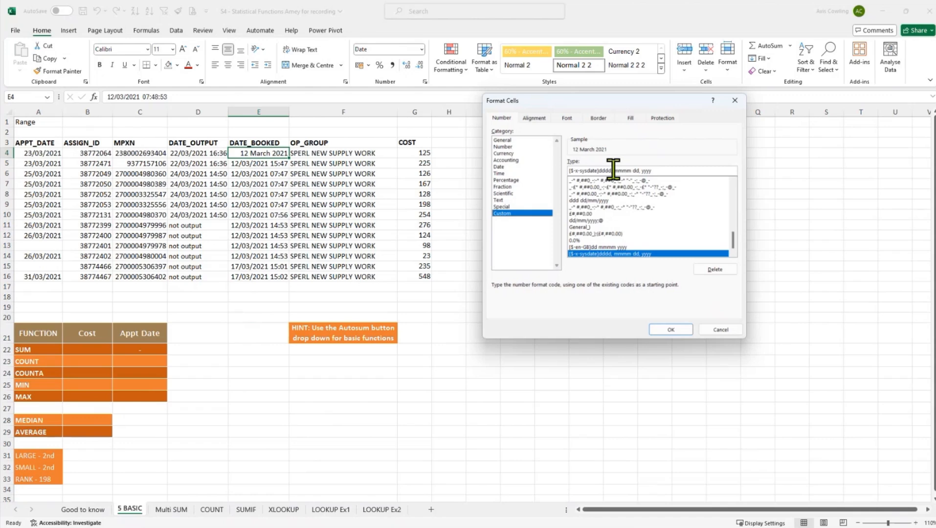
left_click_drag(612, 170, 557, 171)
type("ddd")
key("Delete")
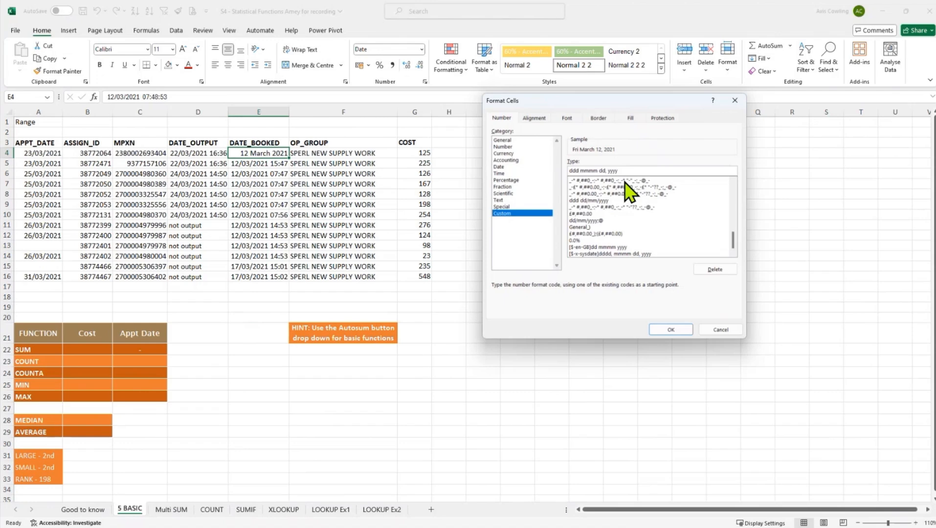
- Rework the rest of the custom code to day, abbreviated month and year, and apply it so E4 reads Fri 12 Mar 2021
left_click(597, 170)
key("BackSpace")
type("m")
key("BackSpace")
key("BackSpace")
key("BackSpace")
key("BackSpace")
key("BackSpace")
type("dd")
left_click(671, 330)
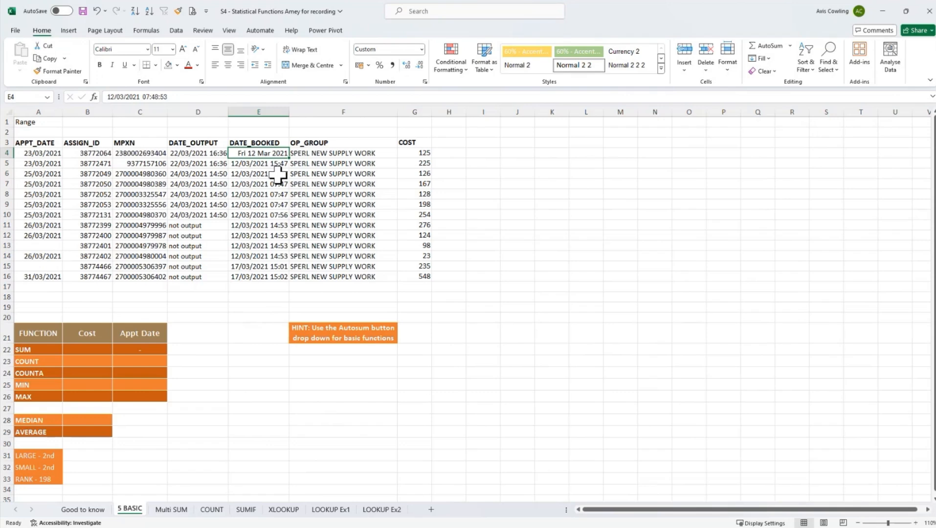
- Widen the DATE_BOOKED column slightly and set cell E4 to the General number format
left_click_drag(289, 112, 302, 112)
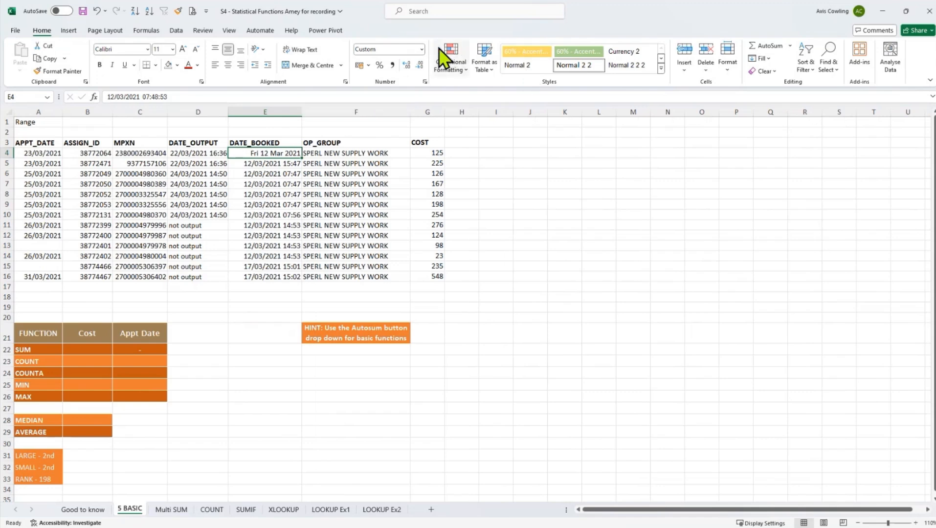
left_click(422, 49)
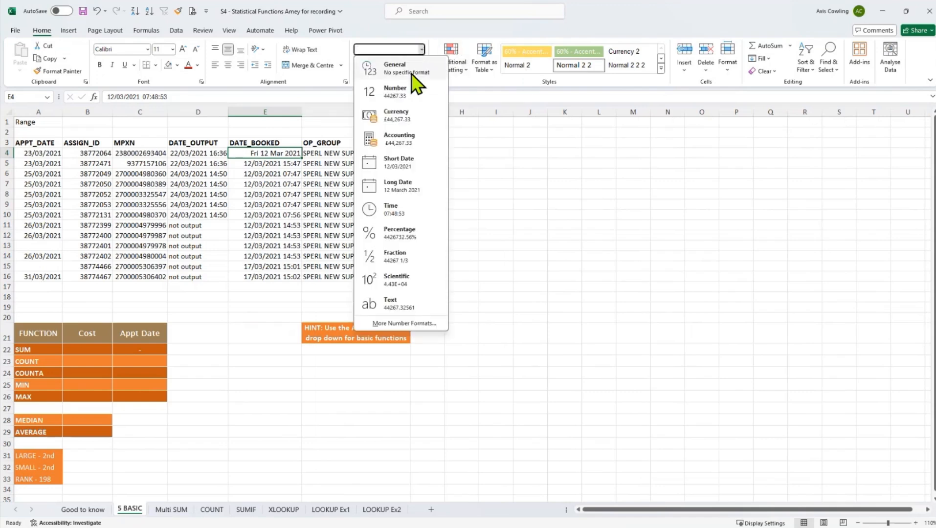
left_click(413, 69)
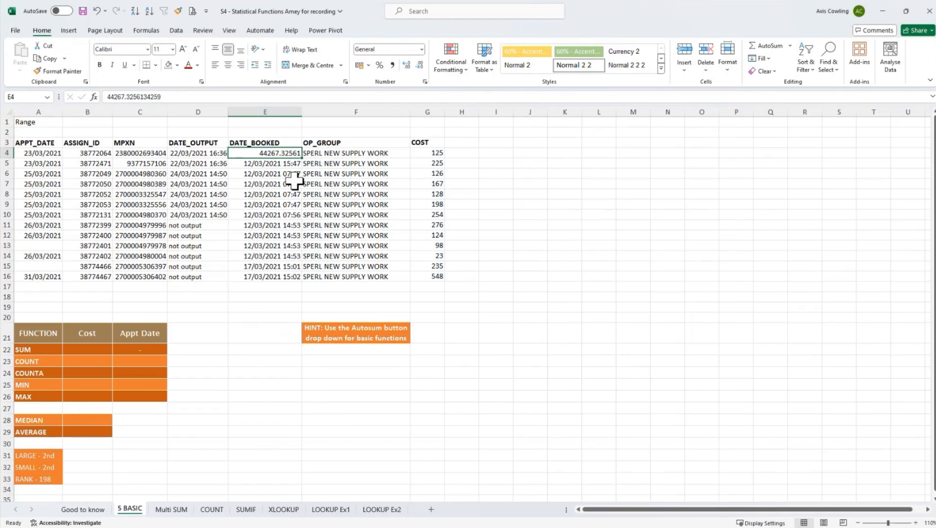
left_click(268, 164)
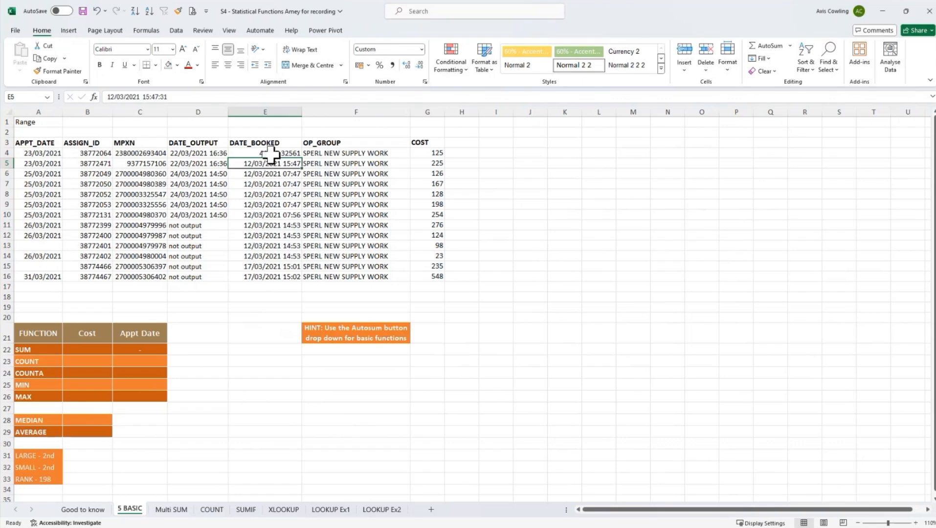
- Format all DATE_BOOKED values in E4:E16 as Short Date and autofit the column's width
left_click(270, 153)
left_click_drag(270, 159, 263, 278)
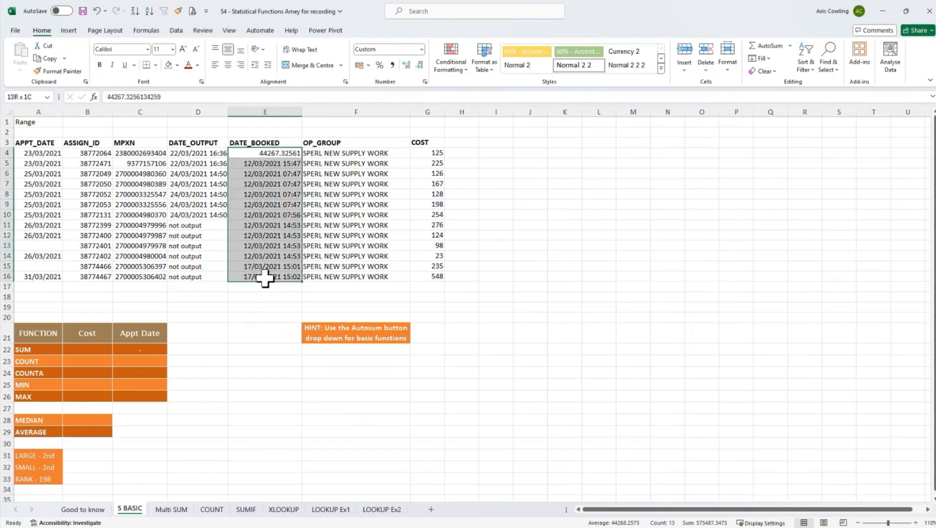
left_click(422, 48)
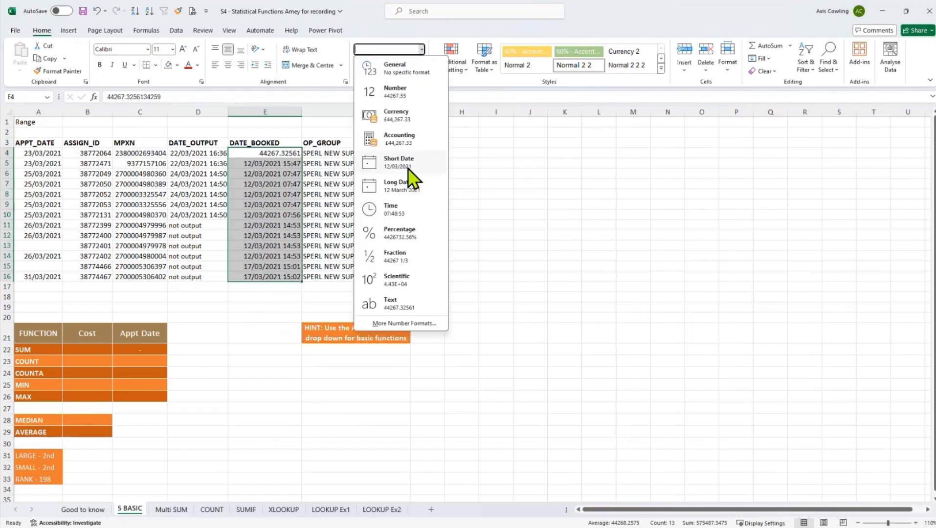
left_click(408, 168)
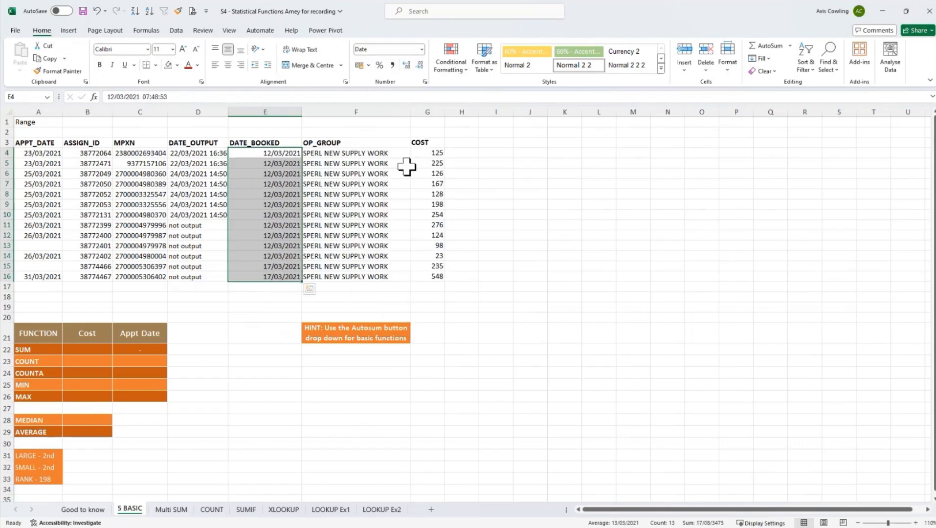
double_click(303, 113)
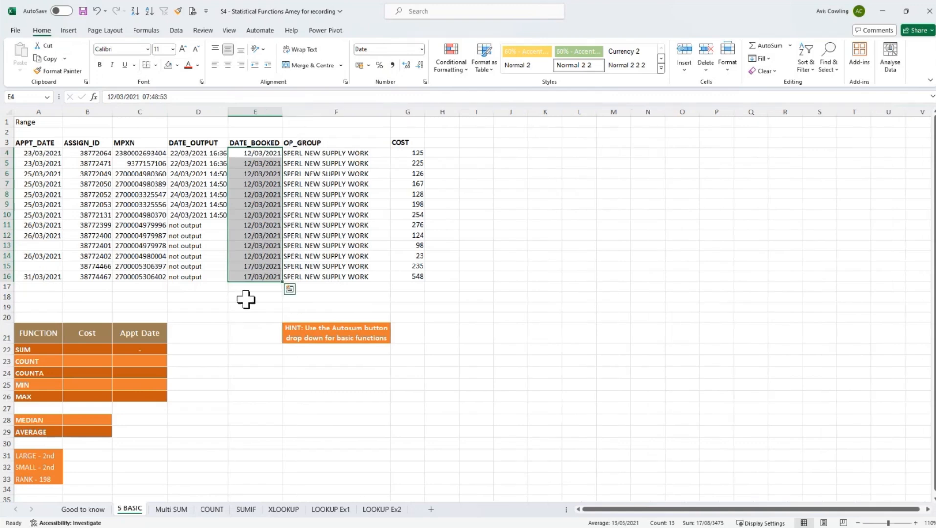
left_click(111, 306)
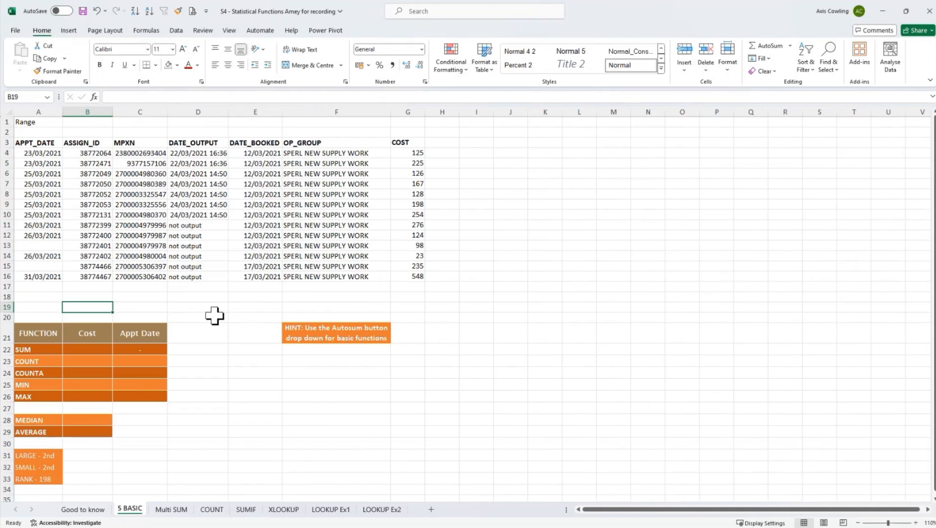
- Total the cost values in cell B22 with the AutoSum formula =SUM(G4:G16)
left_click(94, 349)
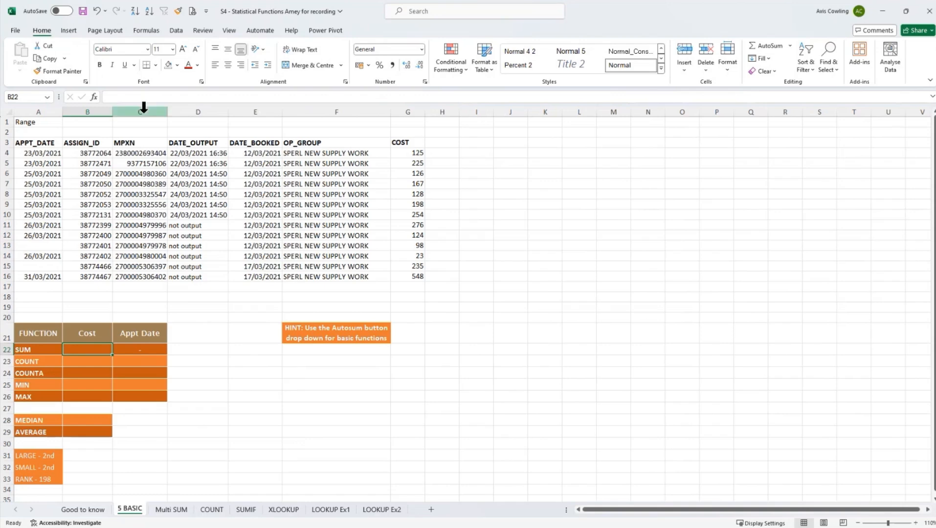
left_click(146, 30)
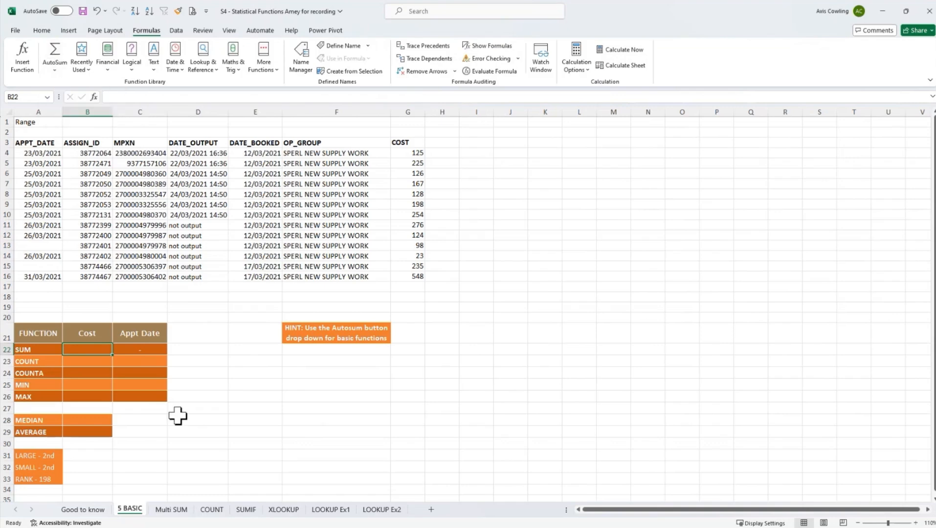
key("alt+equal")
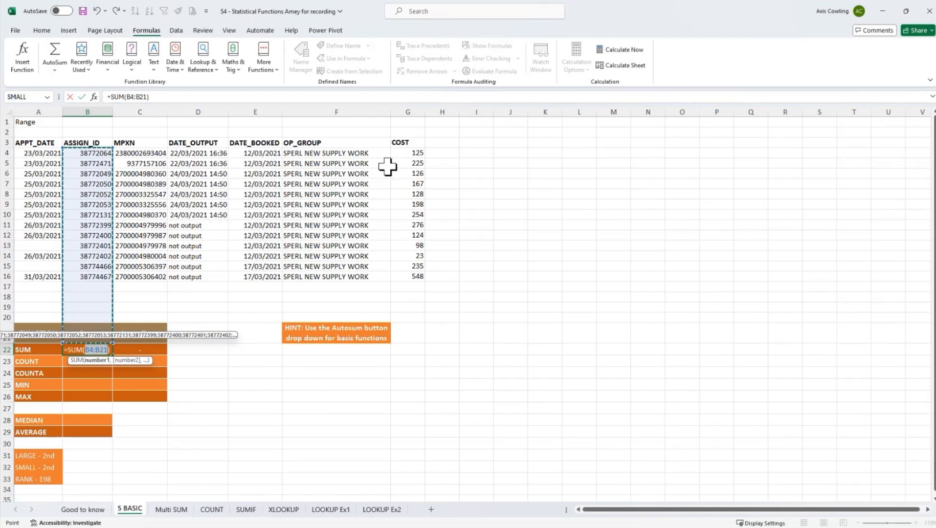
left_click_drag(403, 154, 411, 275)
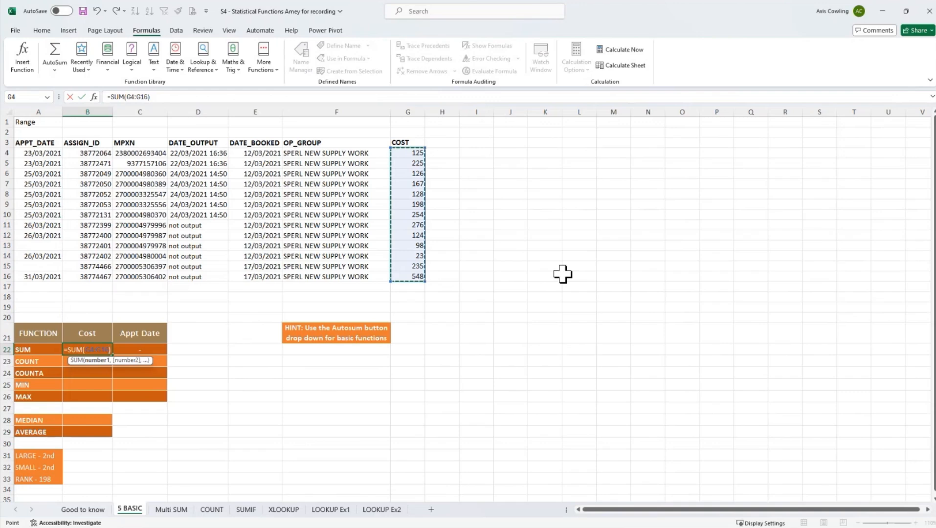
key("Return")
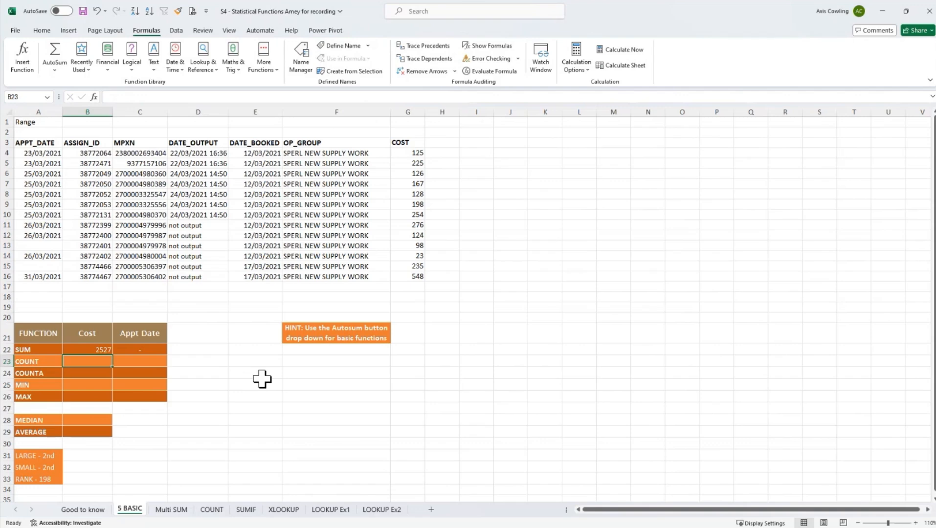
- Count the numeric cost entries in cell B23 with =COUNT(G3:G16), including the header cell in the range
type("=")
key("Escape")
left_click(55, 71)
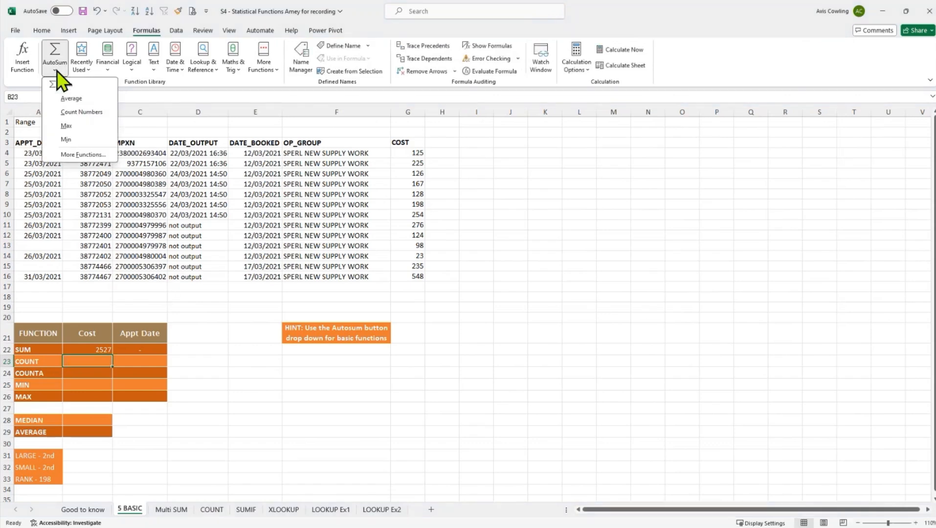
left_click(89, 112)
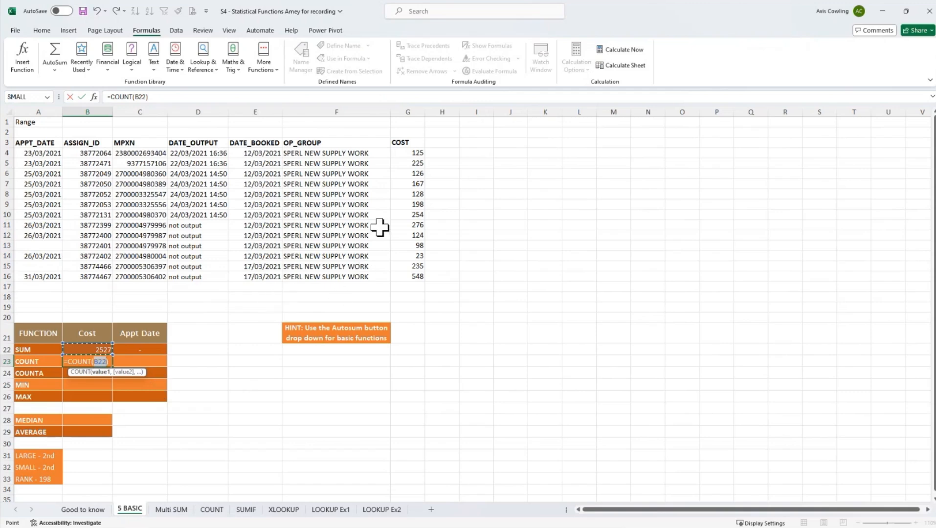
left_click(414, 144)
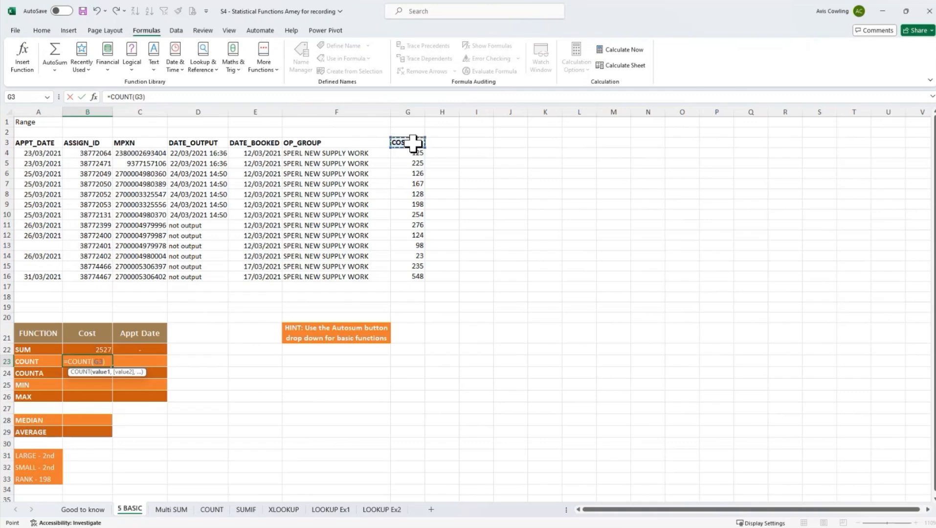
left_click_drag(413, 143, 412, 276)
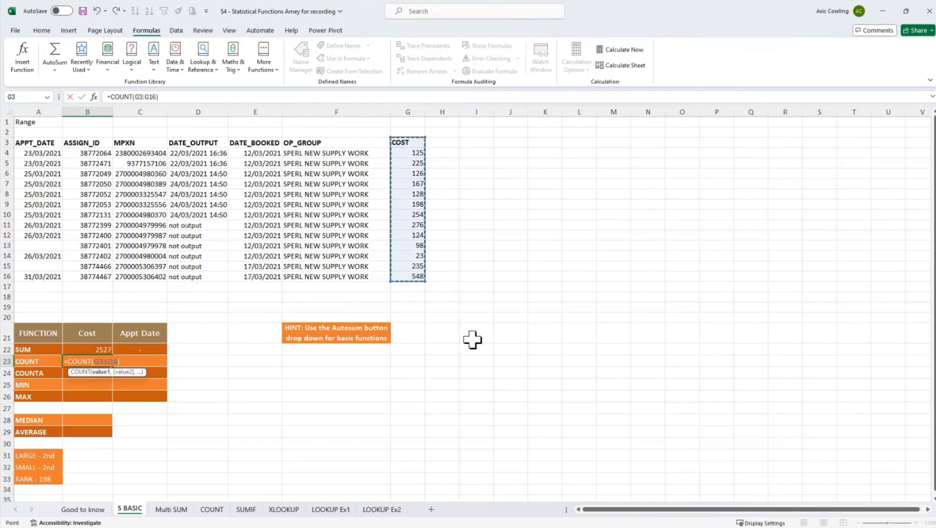
key("Return")
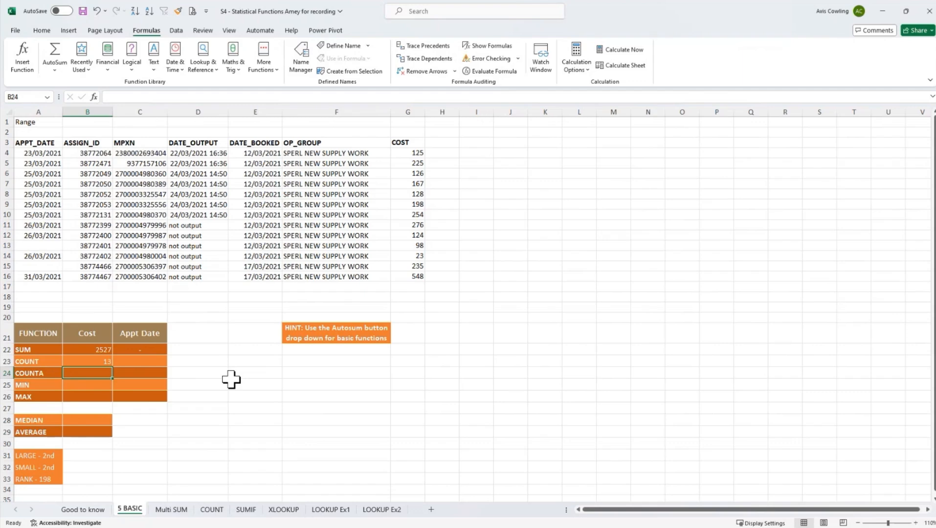
- Count the non-empty cells of the COST column in cell B24 with COUNTA over G3:G16
type("=counta")
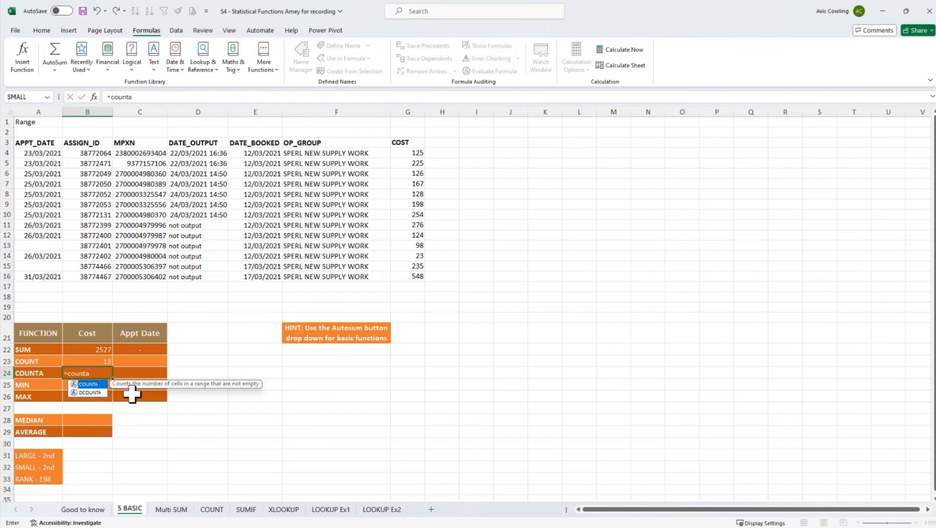
double_click(90, 384)
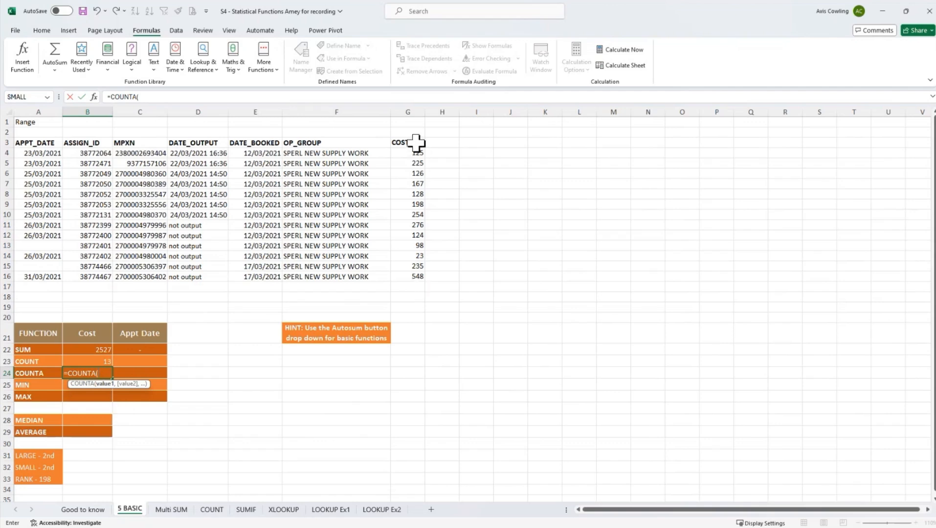
left_click_drag(416, 142, 413, 277)
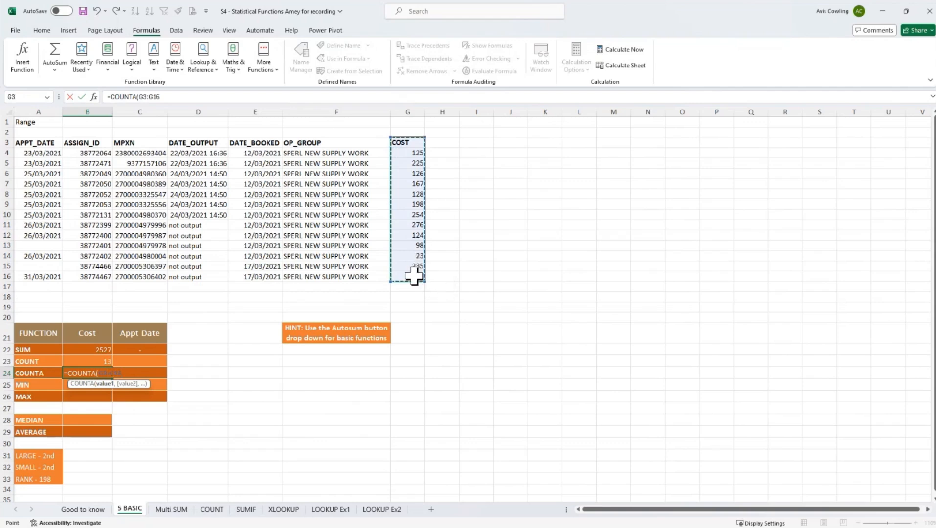
key("Return")
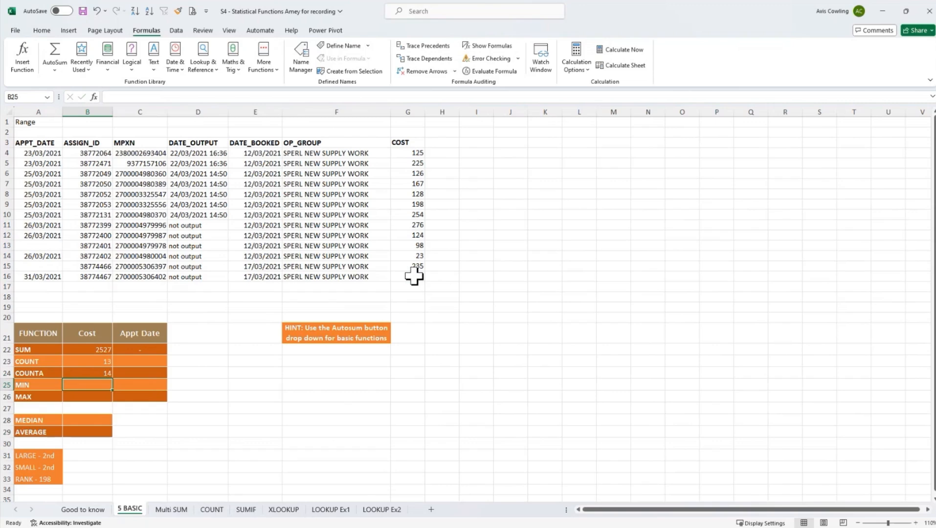